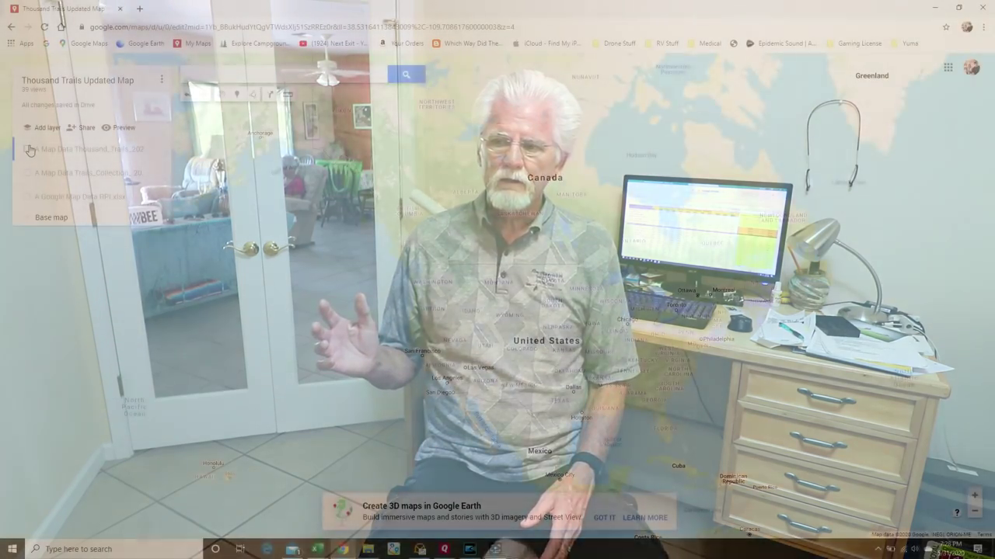
pyautogui.click(27, 149)
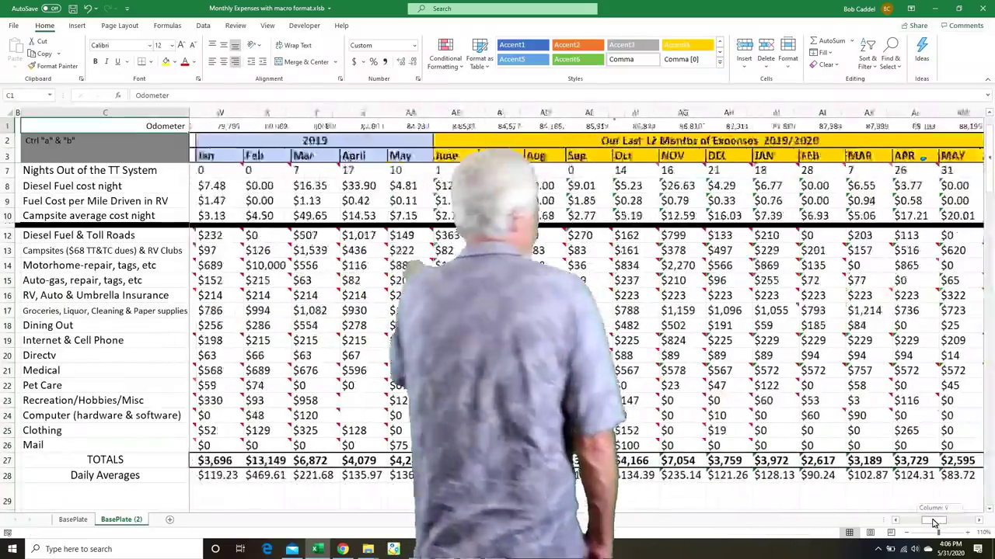
# - Go back to the first month of expenses and highlight the June 2017 column
pyautogui.moveTo(940, 521); pyautogui.dragTo(923, 525)
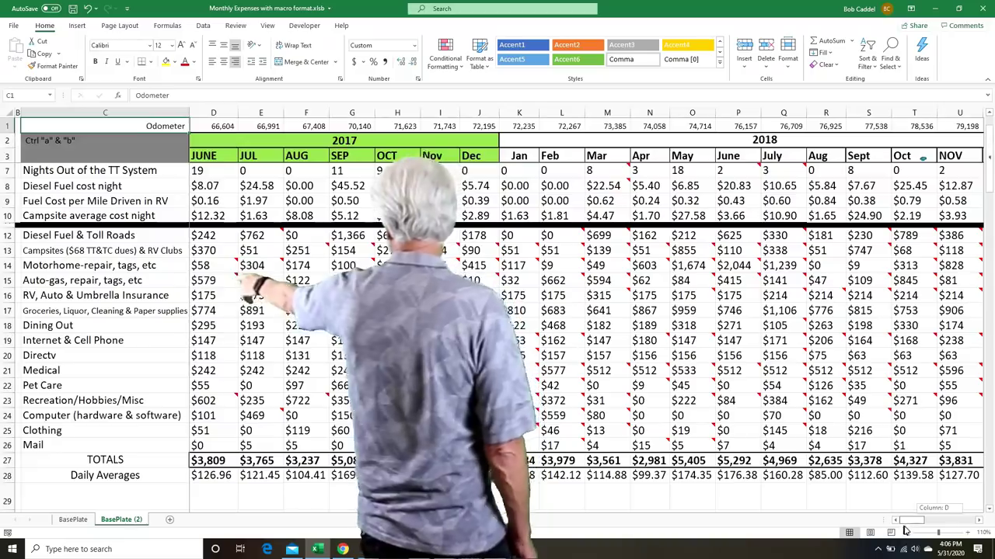
pyautogui.click(215, 112)
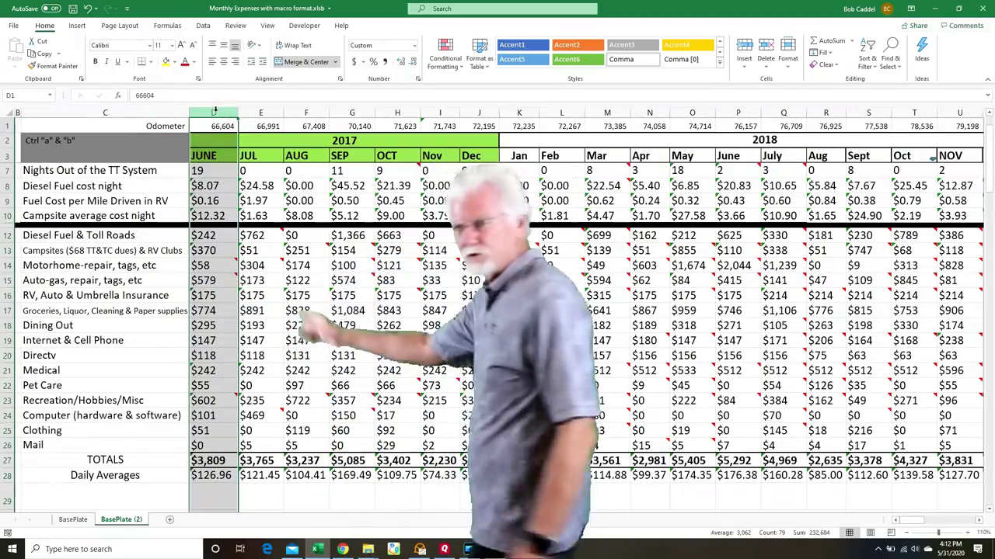
pyautogui.click(215, 112)
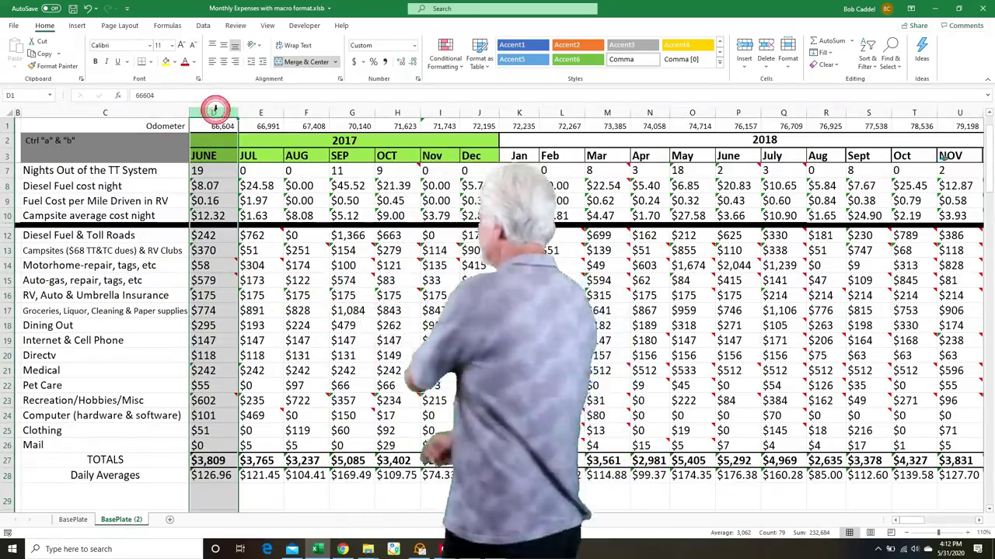
pyautogui.hscroll(15, 497, 311)
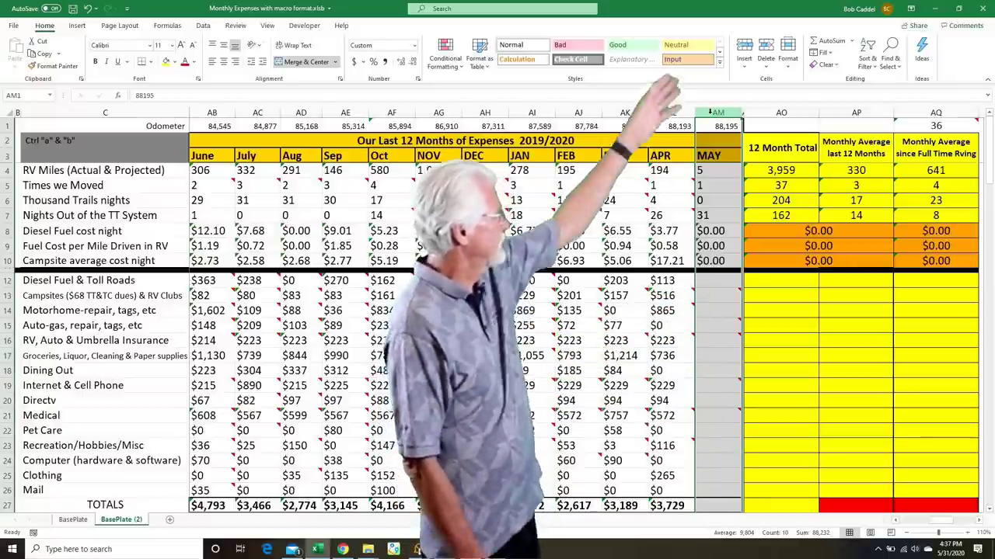
# - Highlight in turn the 12 Month Total, Monthly Average last 12 Months and Monthly Average since Full Time Rving columns
pyautogui.click(775, 110)
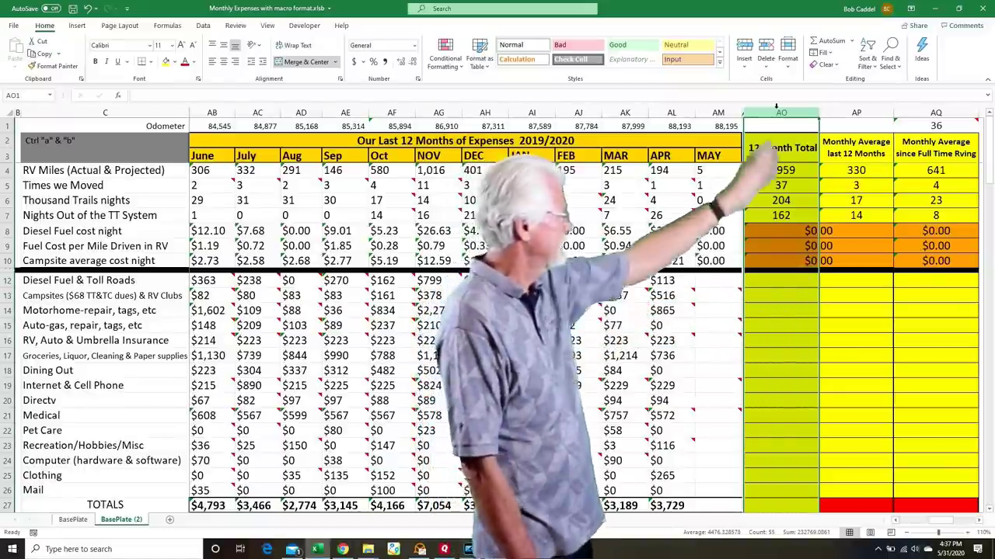
pyautogui.click(844, 112)
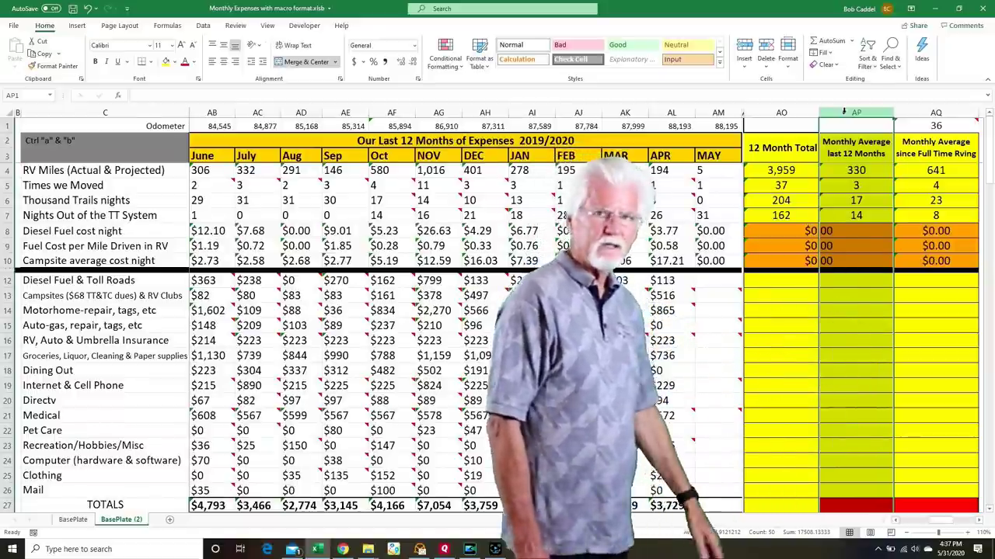
pyautogui.click(940, 111)
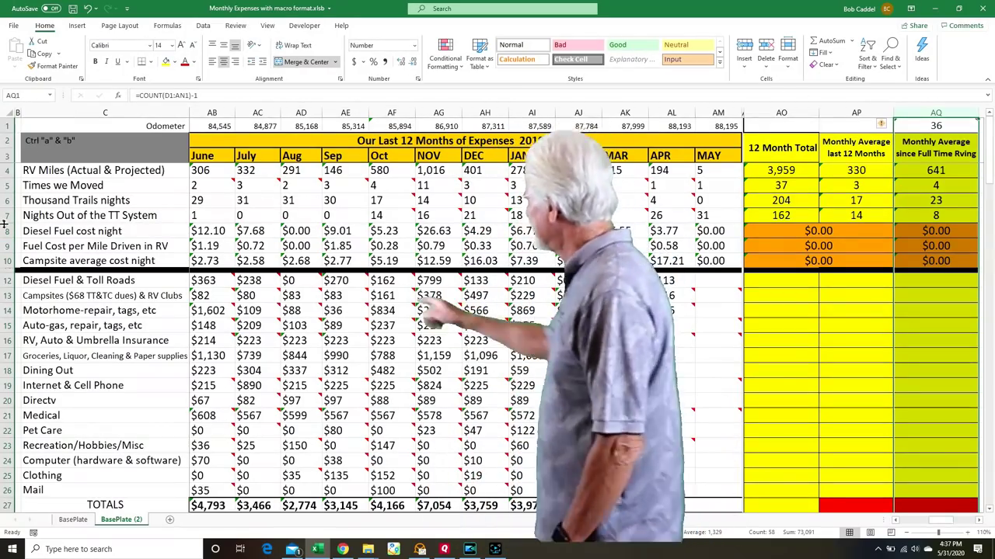
# - Highlight the diesel fuel cost per night, fuel cost per mile and campsite average cost rows, plus May's Nights Out of the TT System
pyautogui.click(7, 231)
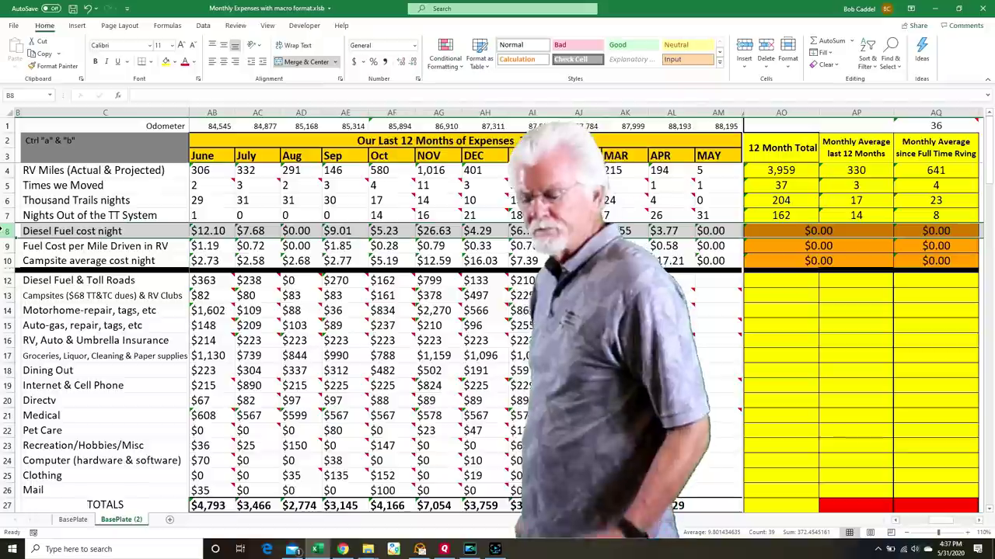
pyautogui.click(6, 246)
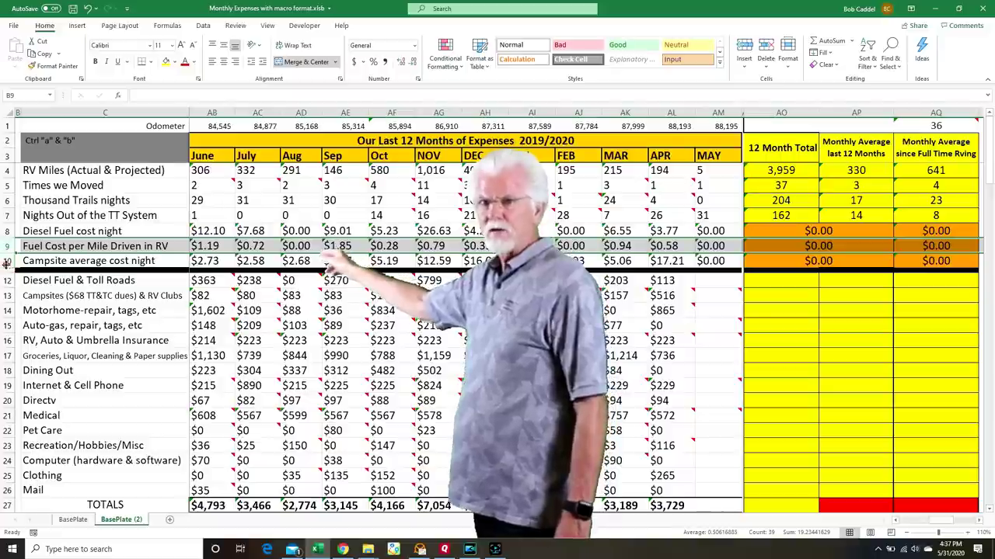
pyautogui.click(7, 261)
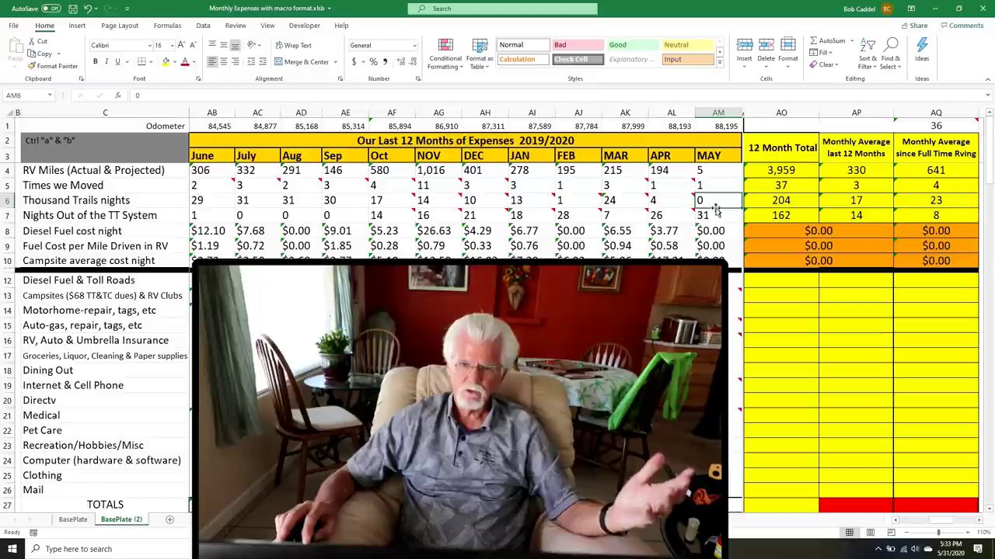
pyautogui.click(716, 215)
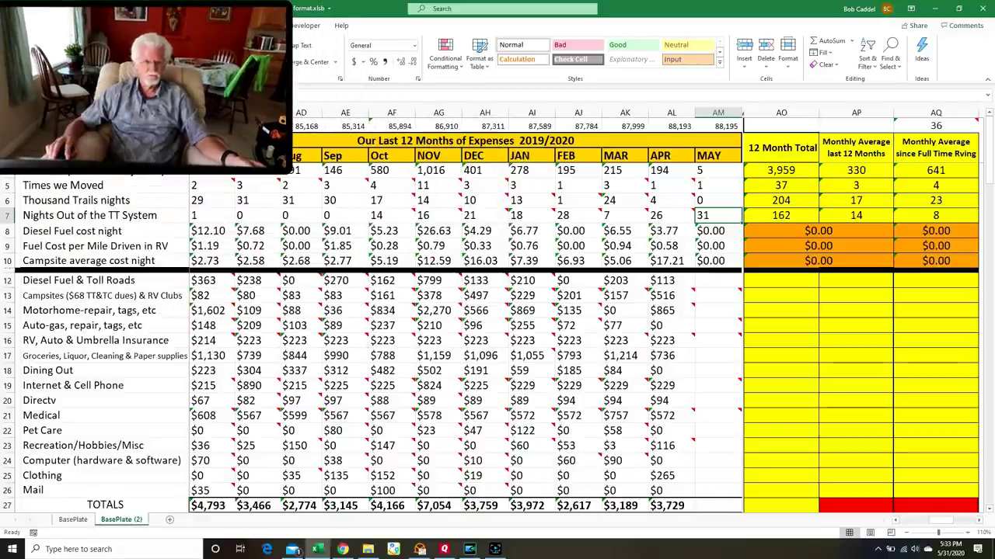
# - Paste the Diesel Fuel & Toll Roads figures for May, 12-month total and averages ($0, $2,491, $208, 316) and review each cell
pyautogui.click(708, 281)
pyautogui.hotkey('ctrl', 'v')
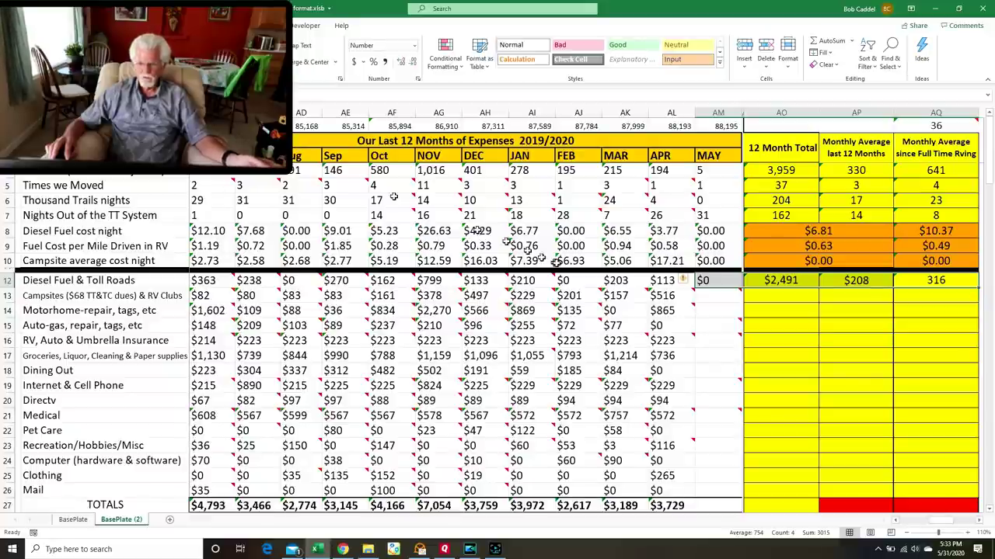
pyautogui.click(710, 280)
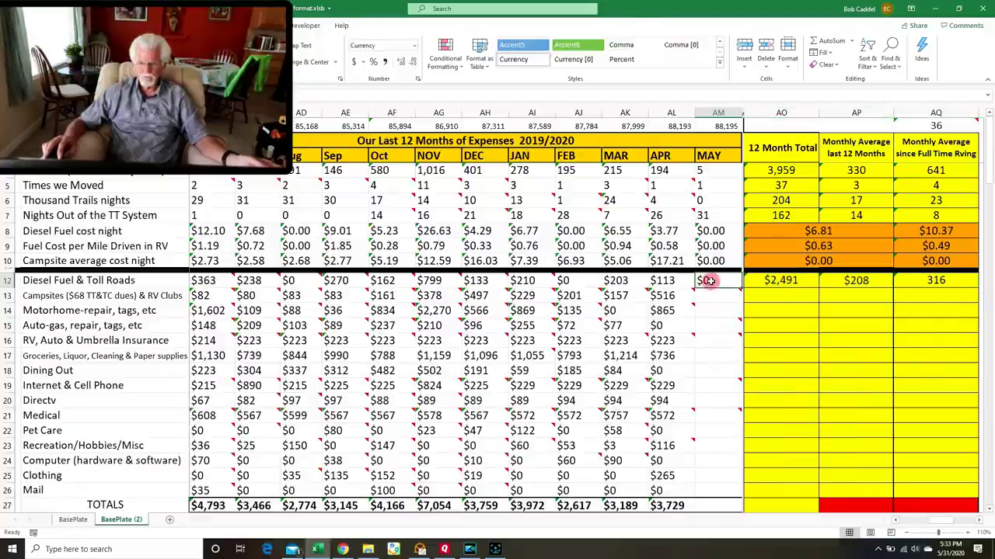
pyautogui.click(801, 280)
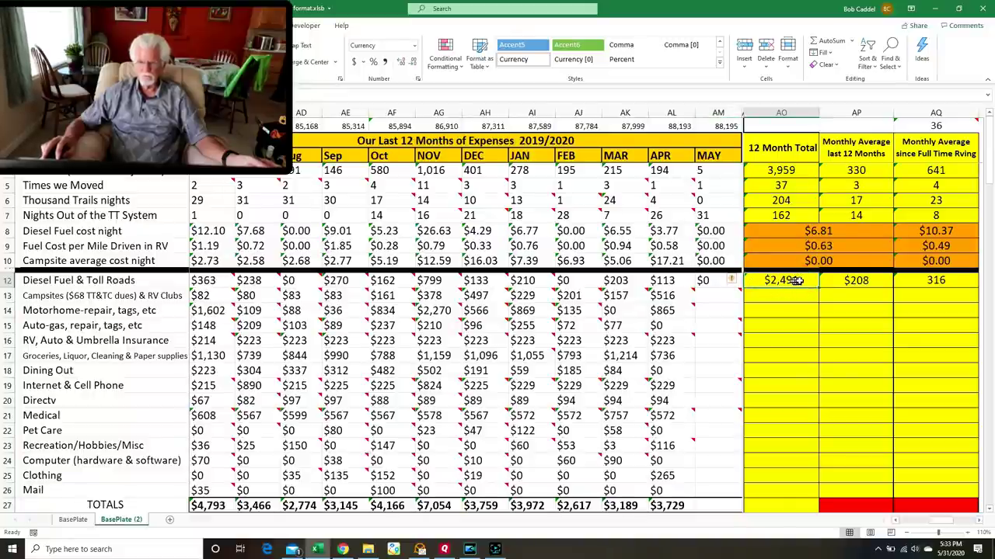
pyautogui.click(872, 280)
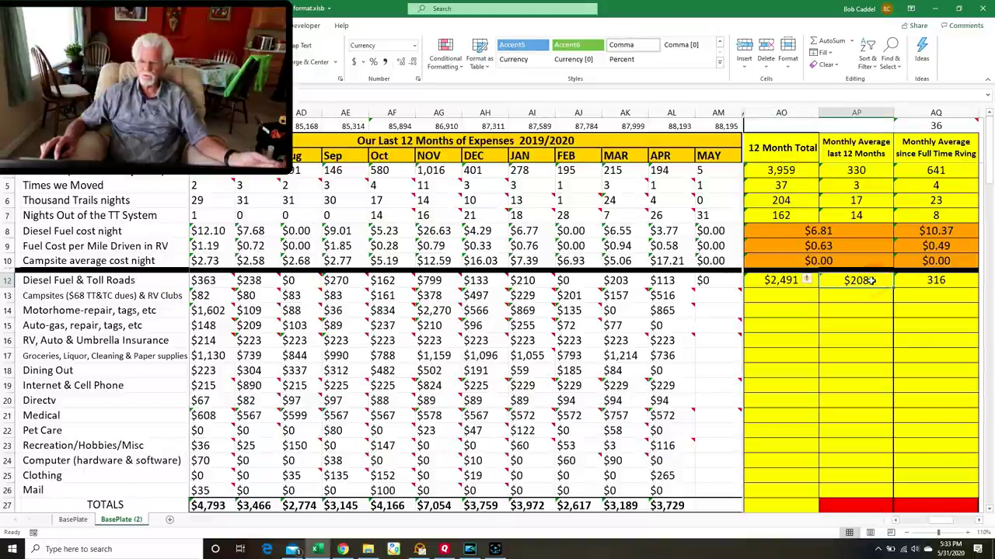
pyautogui.click(955, 281)
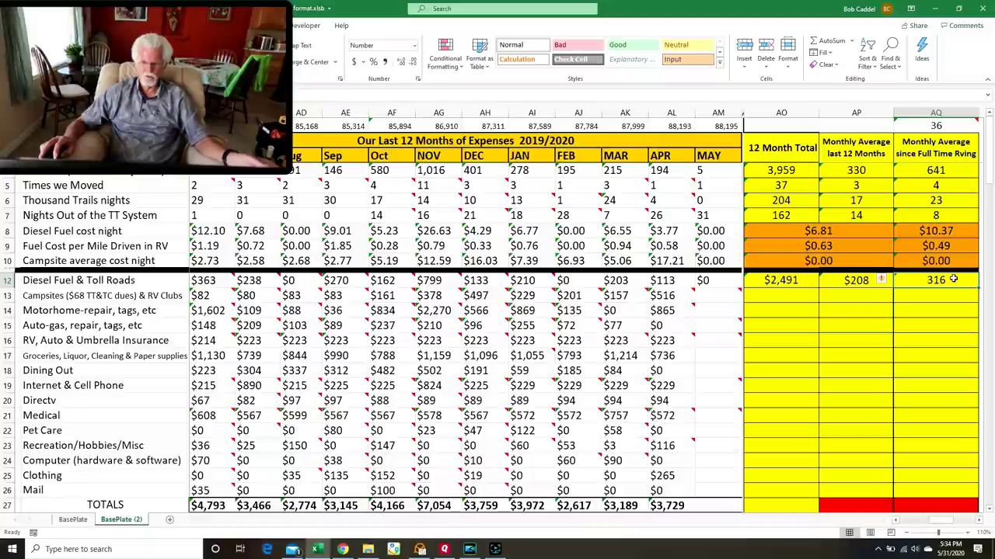
# - Review the diesel fuel cost per night and fuel cost per mile for the last 12 months and since full-time RVing
pyautogui.click(845, 231)
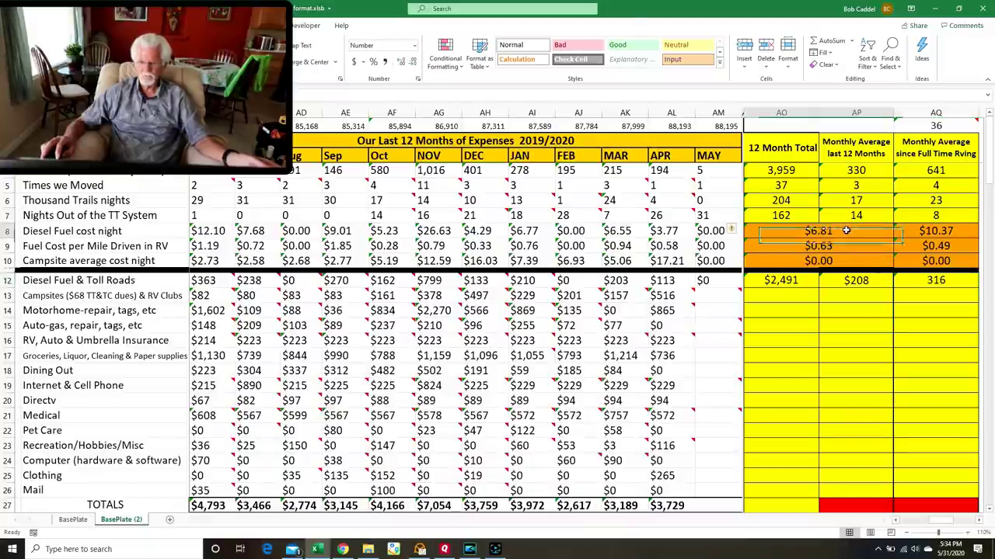
pyautogui.click(723, 230)
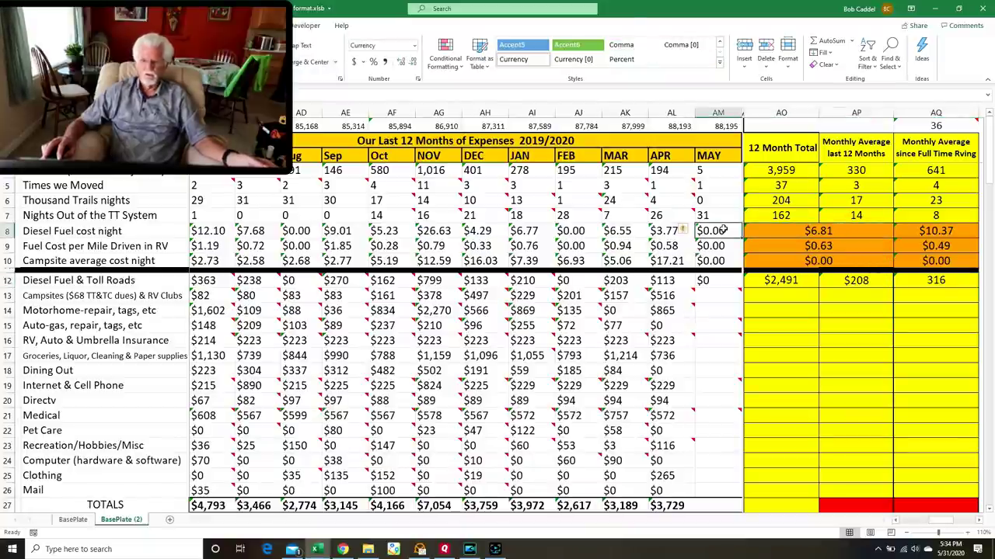
pyautogui.click(792, 231)
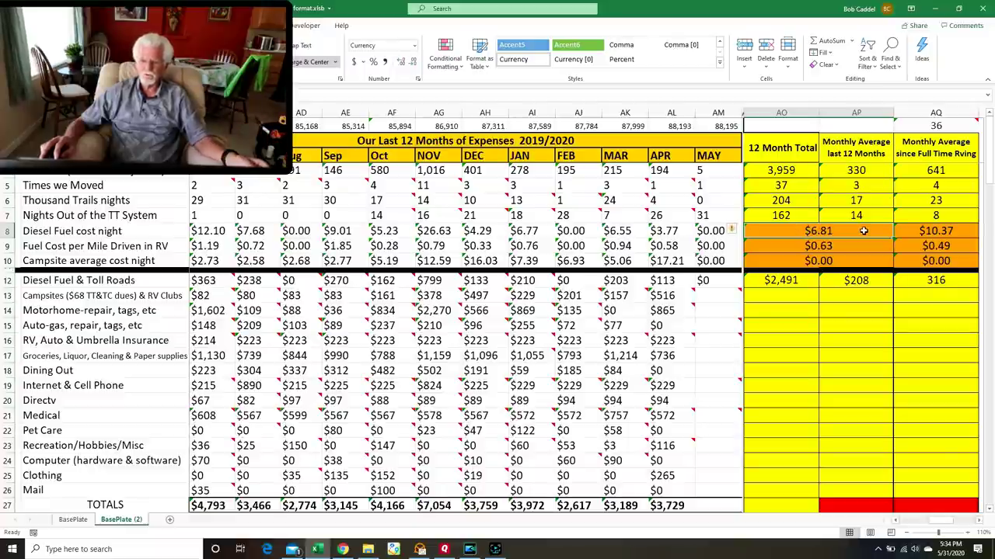
pyautogui.click(962, 231)
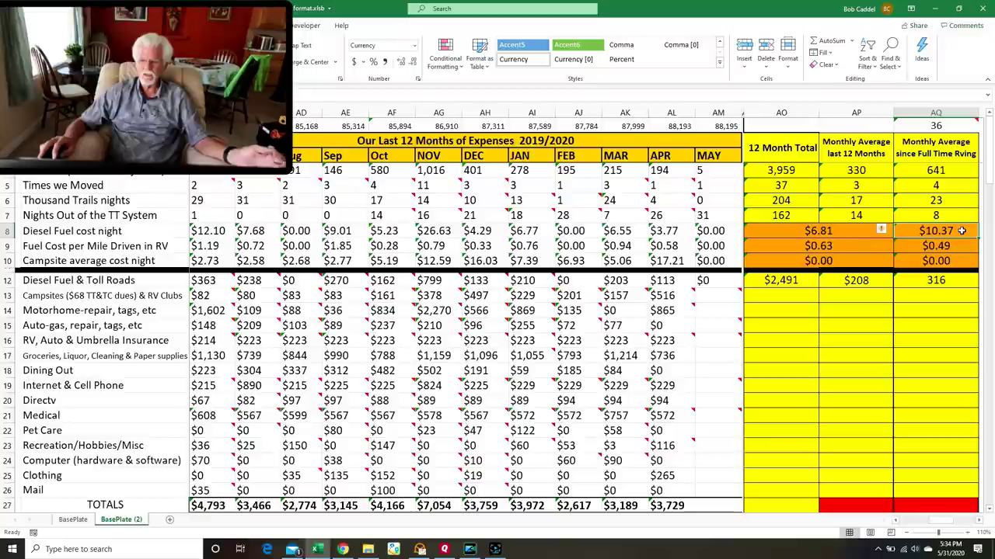
pyautogui.click(866, 245)
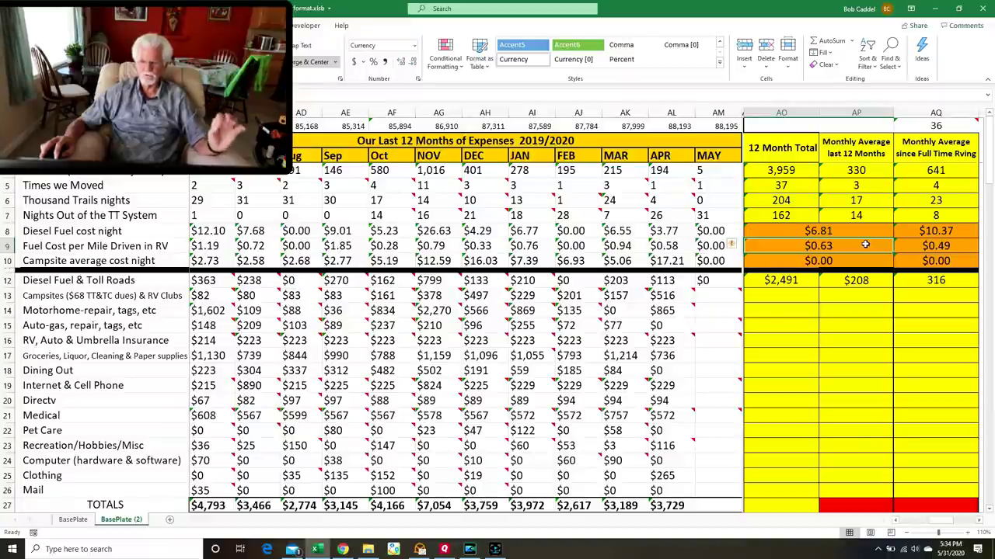
pyautogui.click(961, 246)
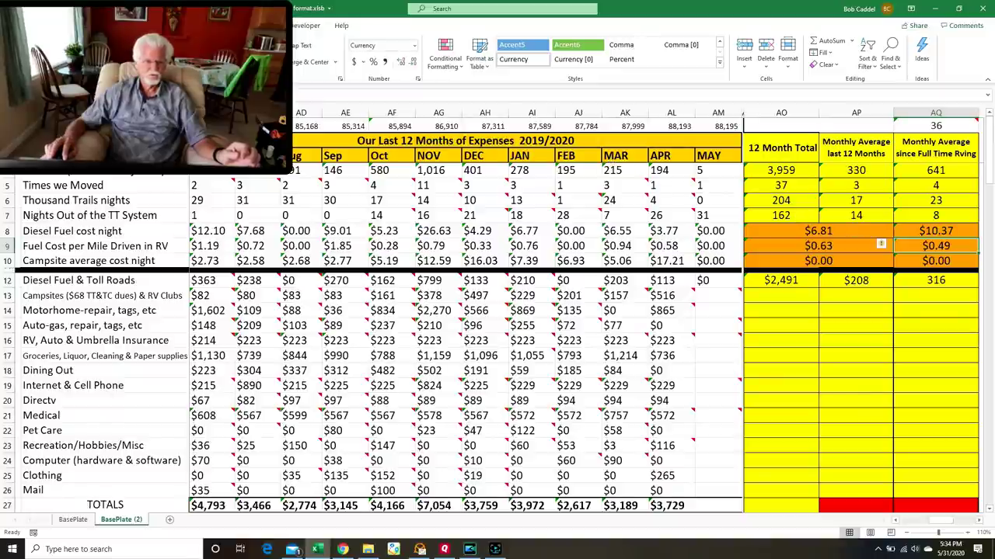
# - Paste the Campsites & RV Clubs figures from May onward ($620, $3,087, $257, 270) and review the campsite average cost cells
pyautogui.hotkey('ctrl', 'v')
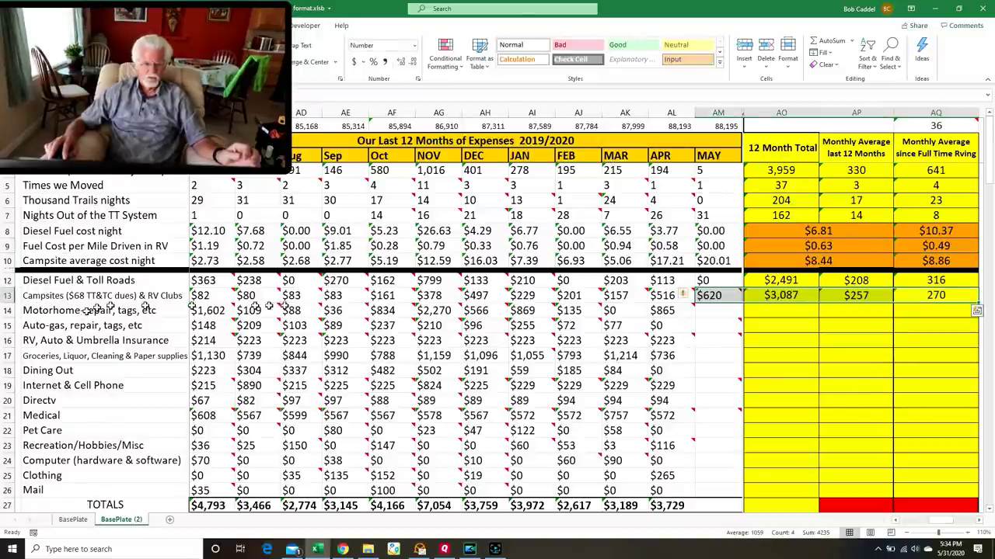
pyautogui.moveTo(733, 295)
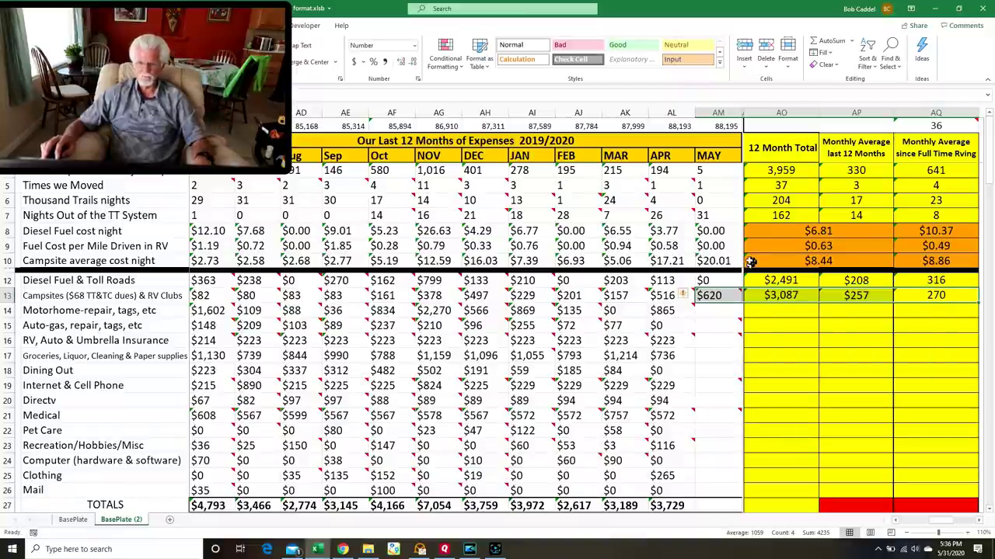
pyautogui.click(733, 262)
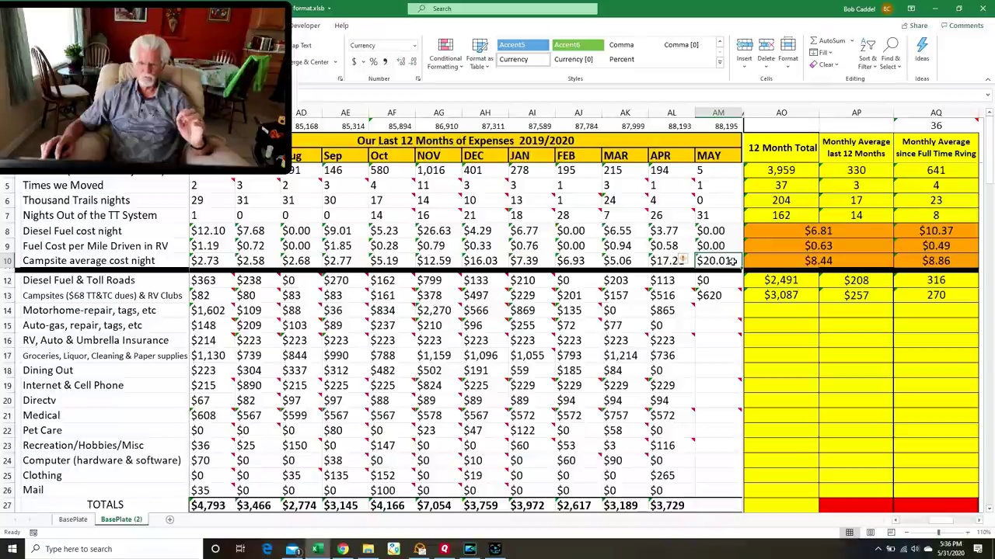
pyautogui.click(816, 261)
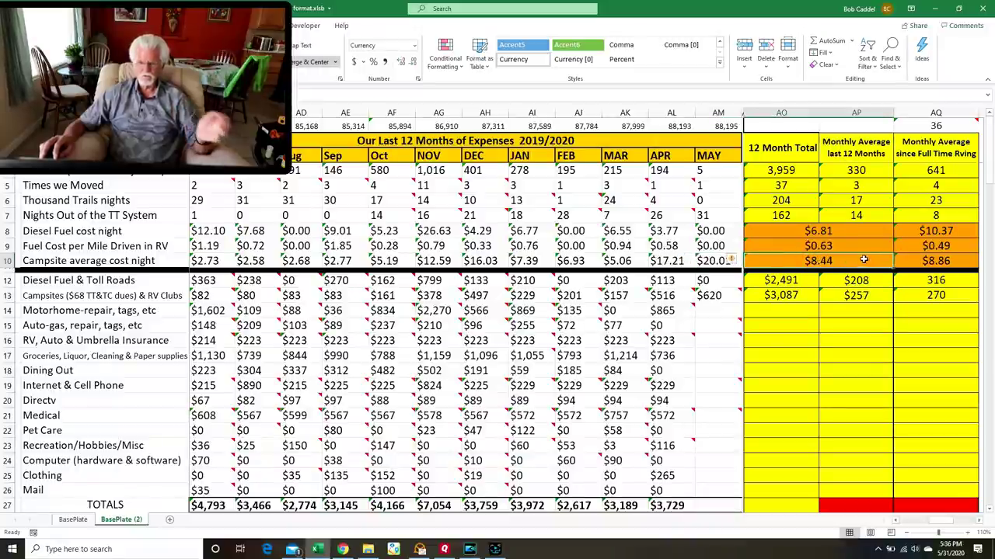
pyautogui.click(958, 260)
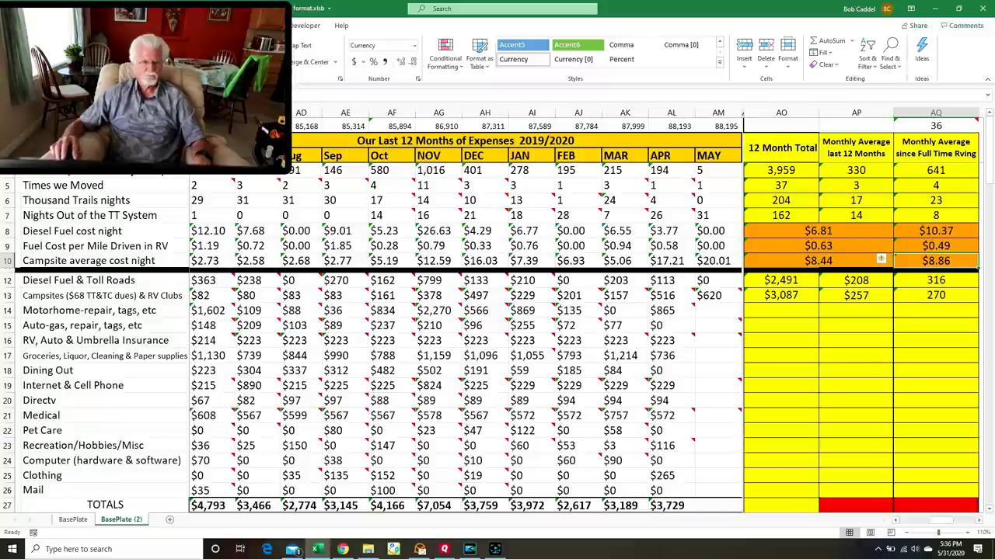
# - Fill in the Motorhome-repair, tags row with $0 for May, $7,374 total, and monthly averages of $614 and 773
pyautogui.click(708, 310)
pyautogui.write('$0\t$7,374\t$614\t773')
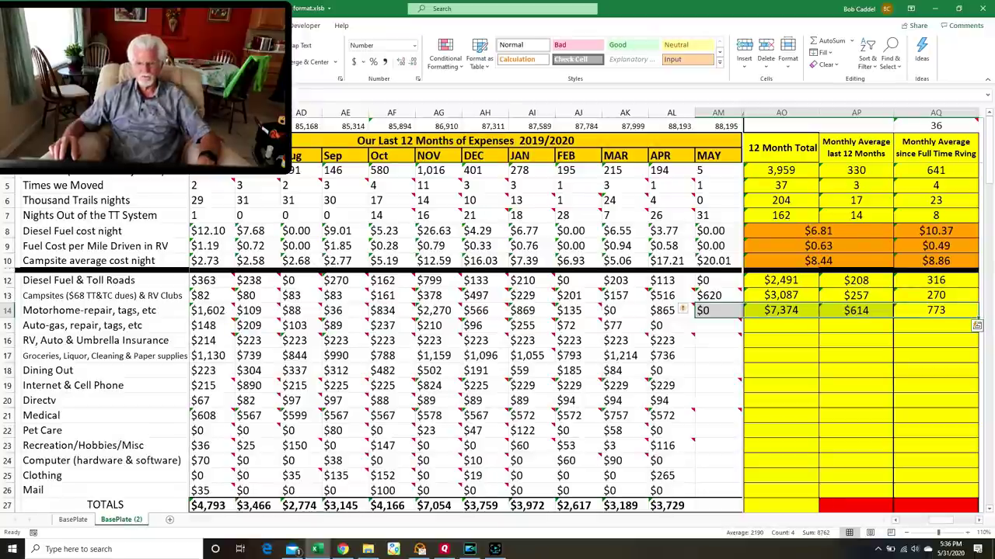
pyautogui.press('Escape')
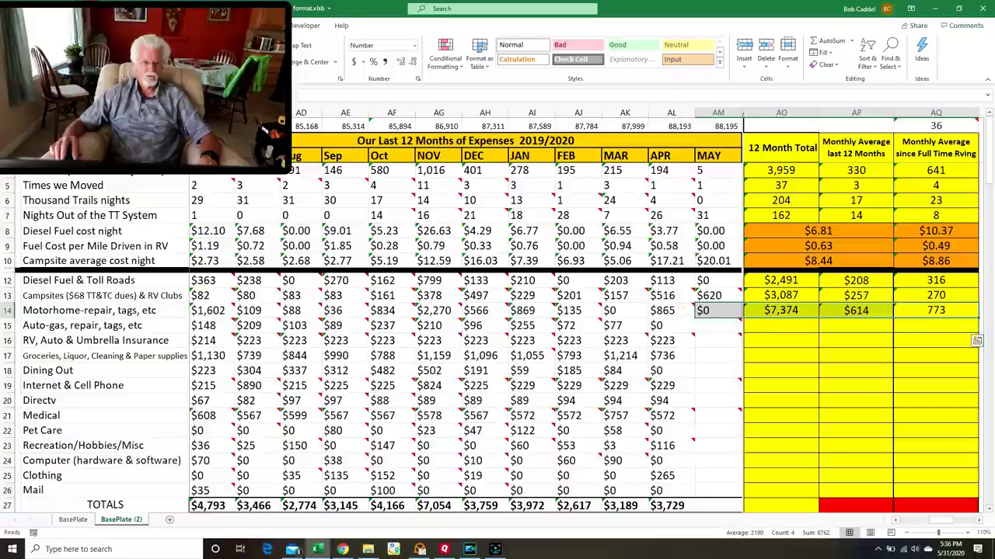
# - Paste the Auto-gas, repair, tags figures: $65 for May, $1,560 total, and monthly averages of $130 and 196
pyautogui.press('Down')
pyautogui.hotkey('ctrl', 'v')
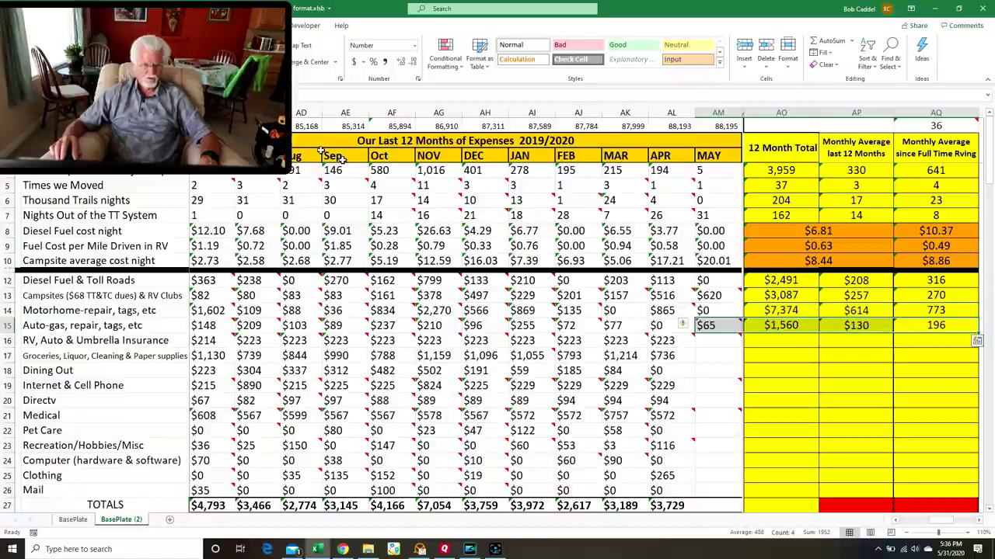
pyautogui.moveTo(727, 326)
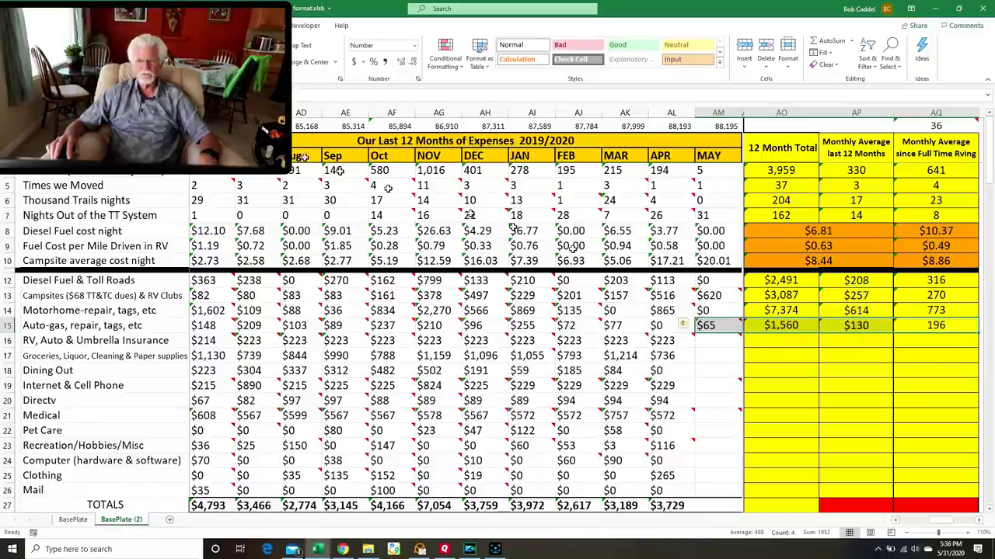
# - Fill in the RV, Auto & Umbrella Insurance row with $322, $2,766, $231 and 209 from May onward, and highlight the row
pyautogui.press('Down')
pyautogui.write('$322\t$2,766\t$231\t209')
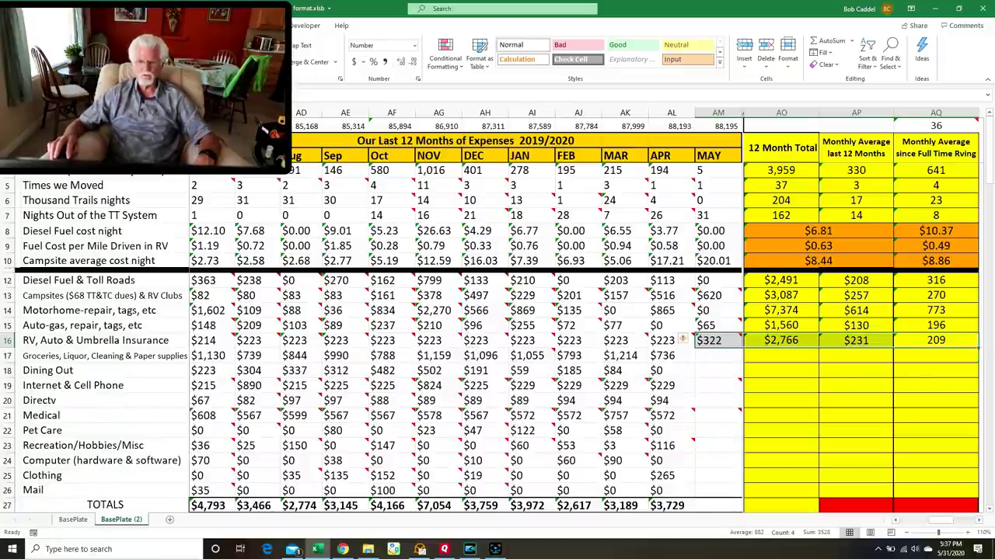
pyautogui.click(10, 341)
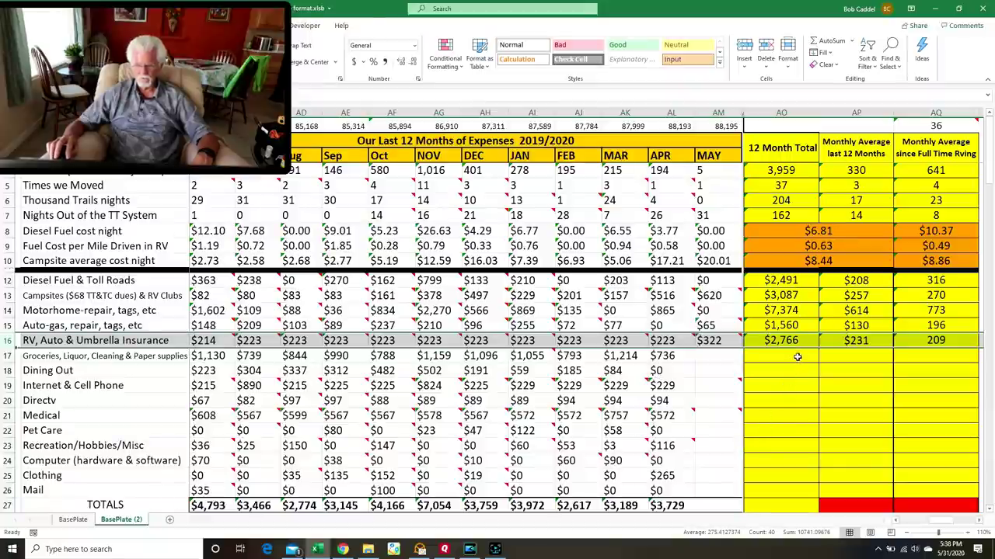
pyautogui.moveTo(712, 337)
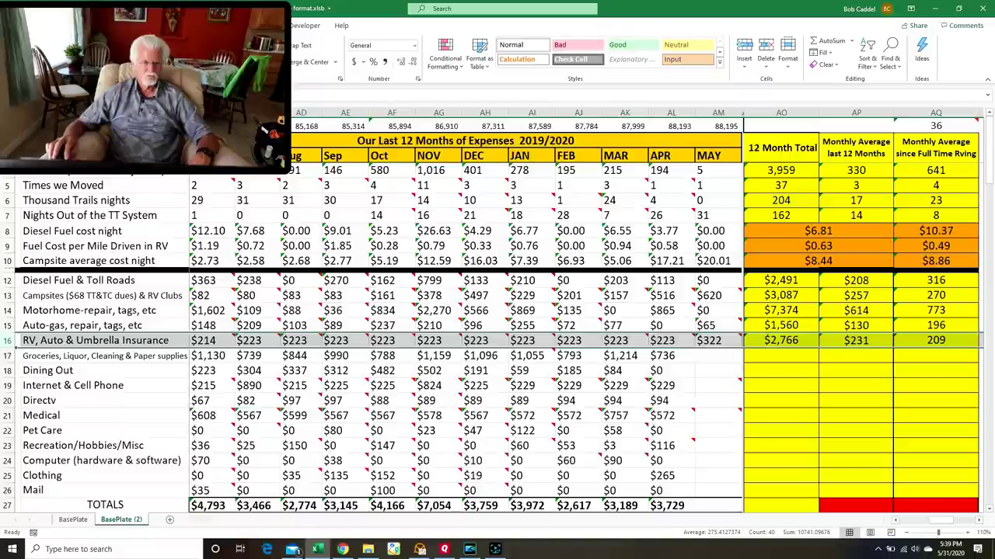
# - Fill in the Groceries, Liquor, Cleaning & Paper supplies row with $723, $11,267, $939 and 899 from May onward, and review its cells
pyautogui.write('$723\t\t$11,267\t$939\t899')
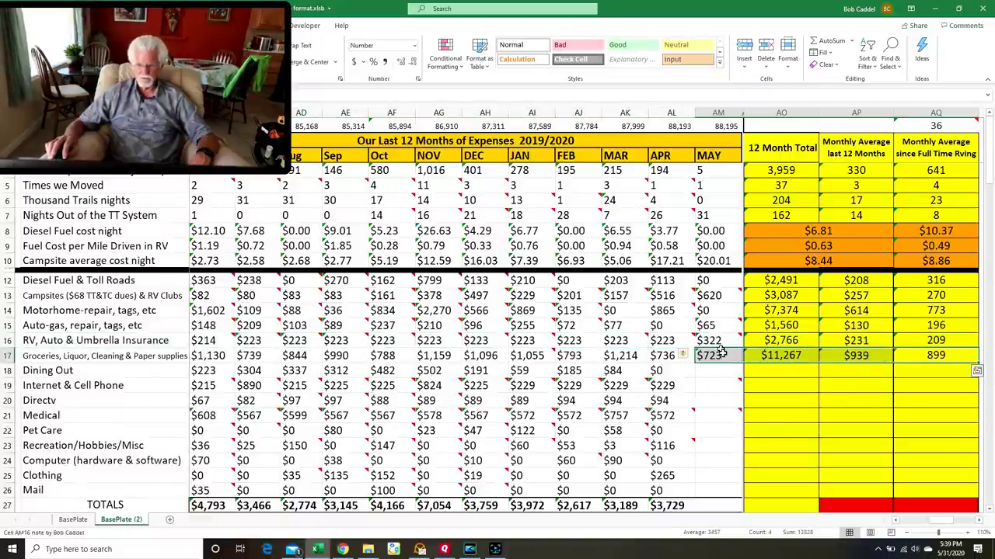
pyautogui.press('Escape')
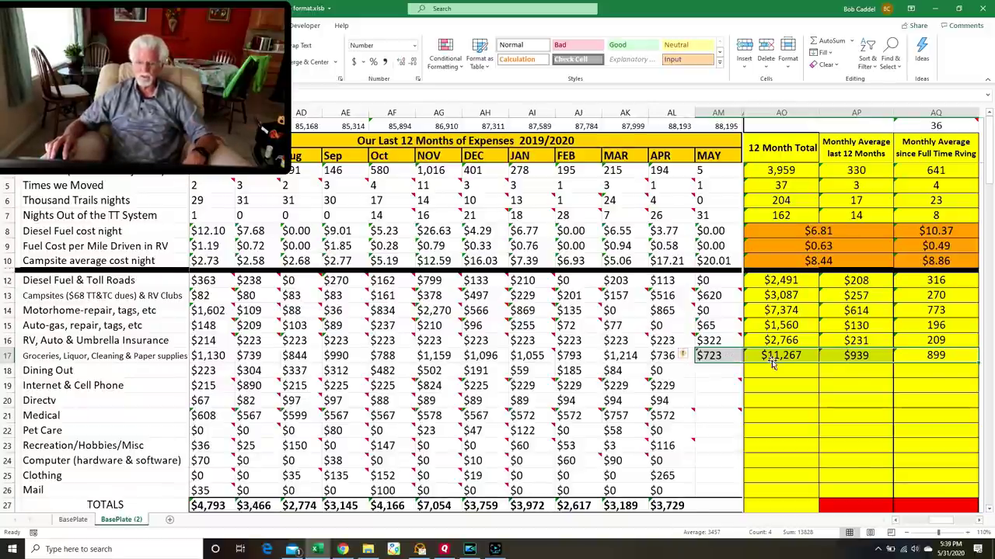
pyautogui.click(844, 355)
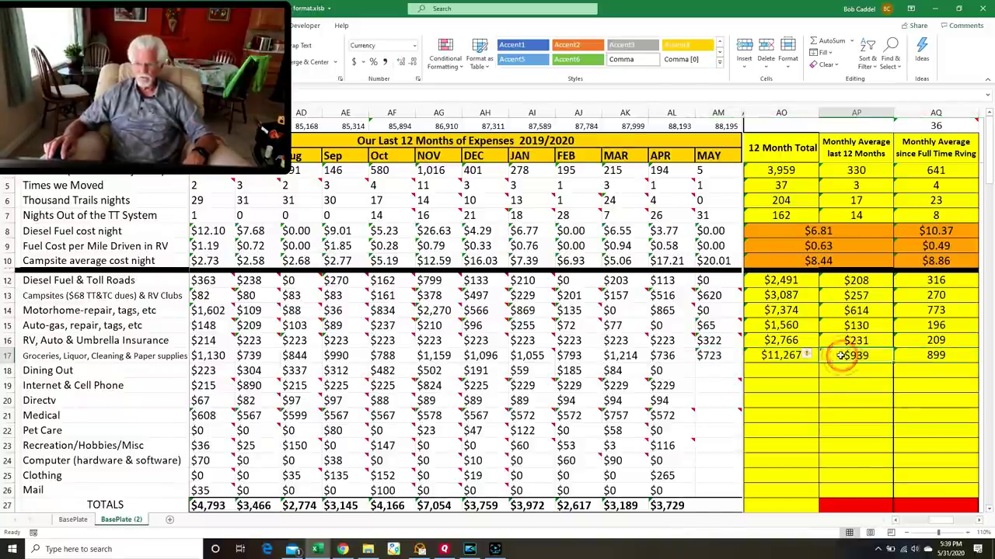
pyautogui.click(958, 354)
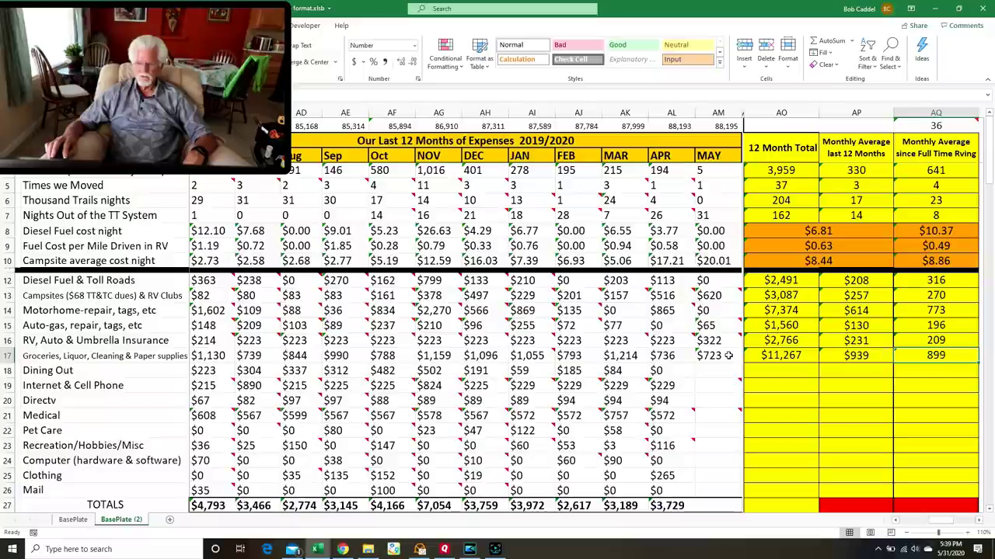
pyautogui.click(727, 355)
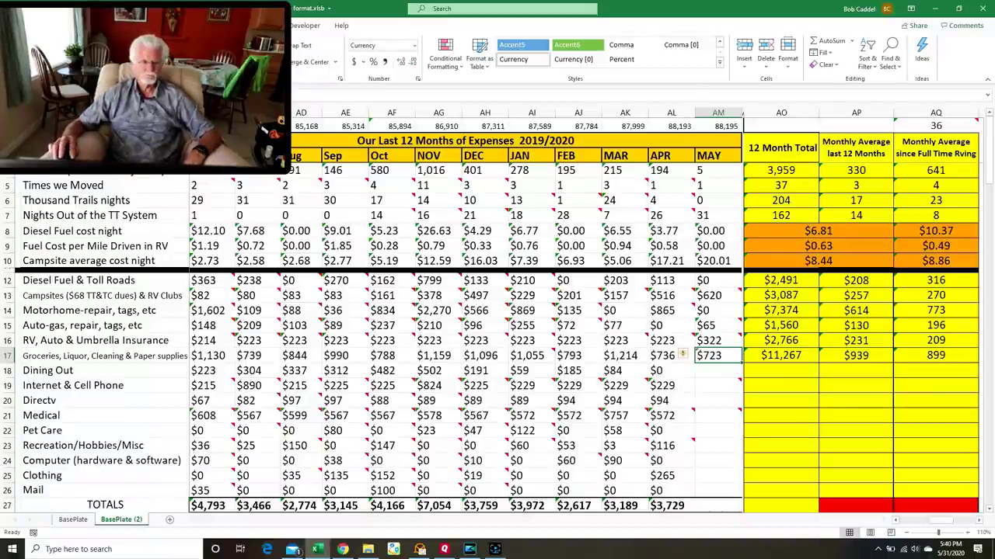
# - Fill in Dining Out with $25, $2,704, $225 and 254, and Internet & Cell Phone with $209, $3,944, $329 and 227
pyautogui.press('Down')
pyautogui.write('$25\t\t$2,704\t$225\t254')
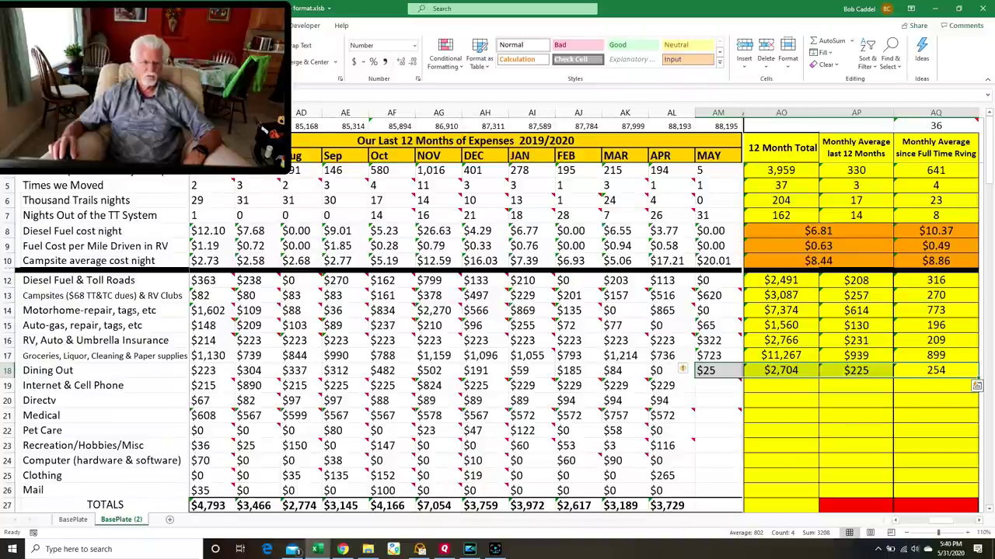
pyautogui.press('Down')
pyautogui.write('$209\t$3,944\t$329\t227')
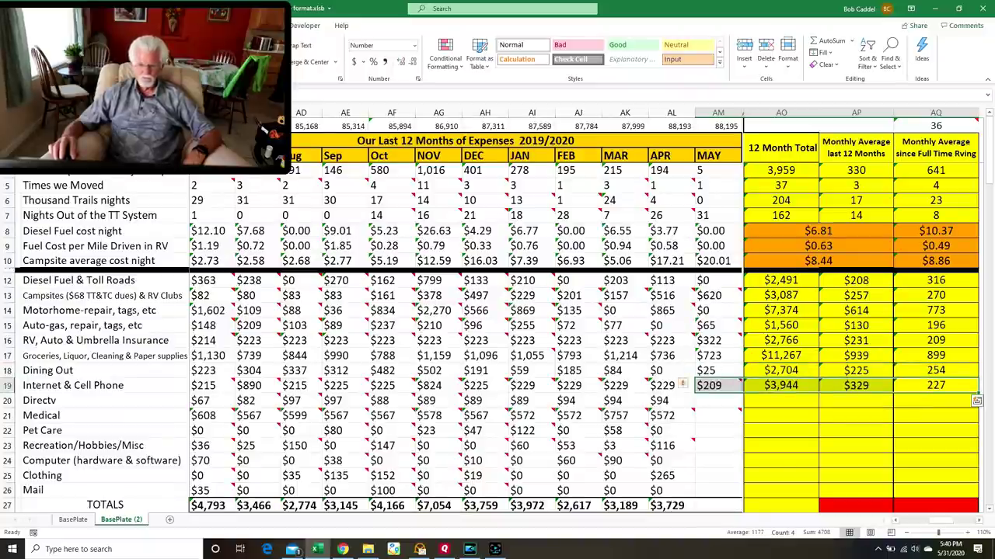
pyautogui.moveTo(717, 387)
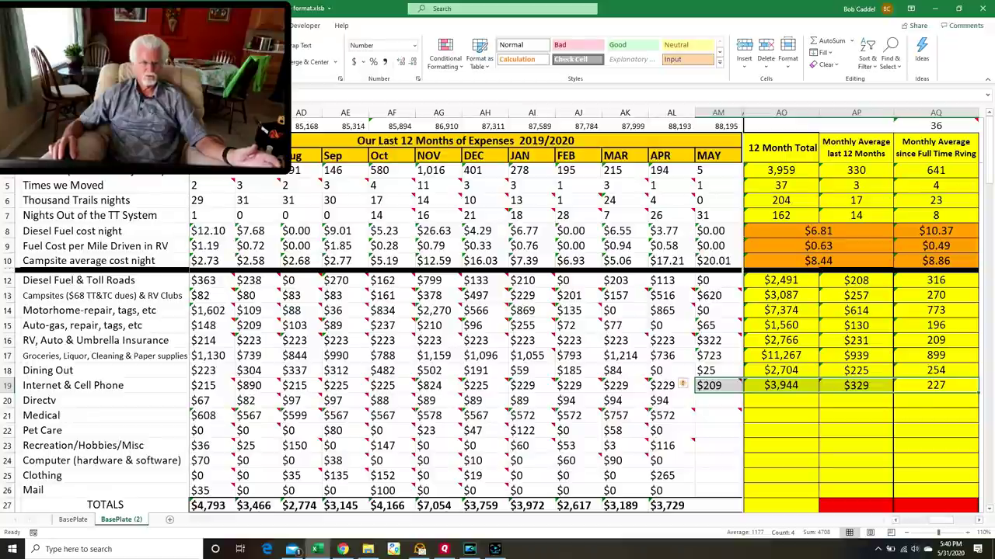
# - Paste the figures from May onward for Directv ($14, $994, $83, 102) and Medical ($572, $7,098, $592, 515)
pyautogui.press('Down')
pyautogui.hotkey('ctrl', 'v')
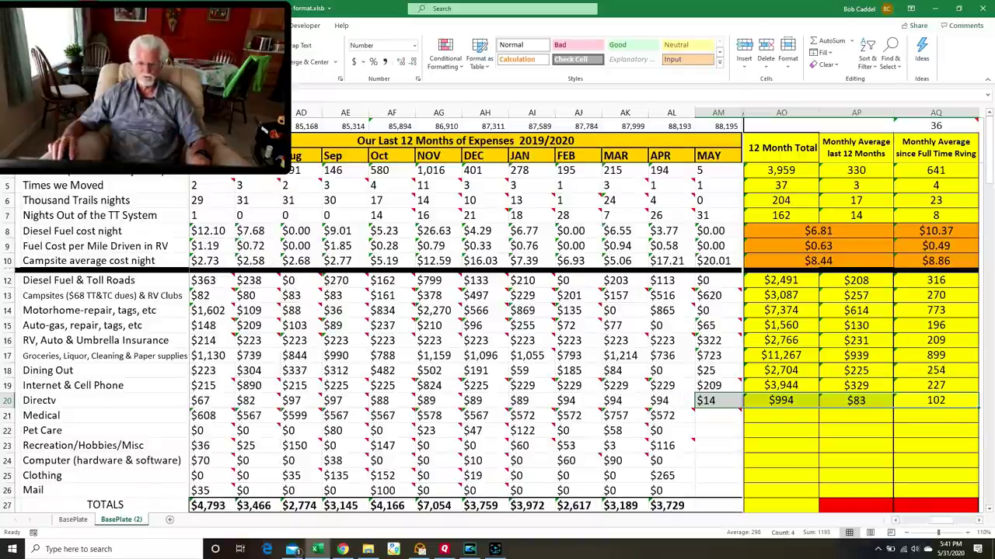
pyautogui.press('Down')
pyautogui.hotkey('ctrl', 'v')
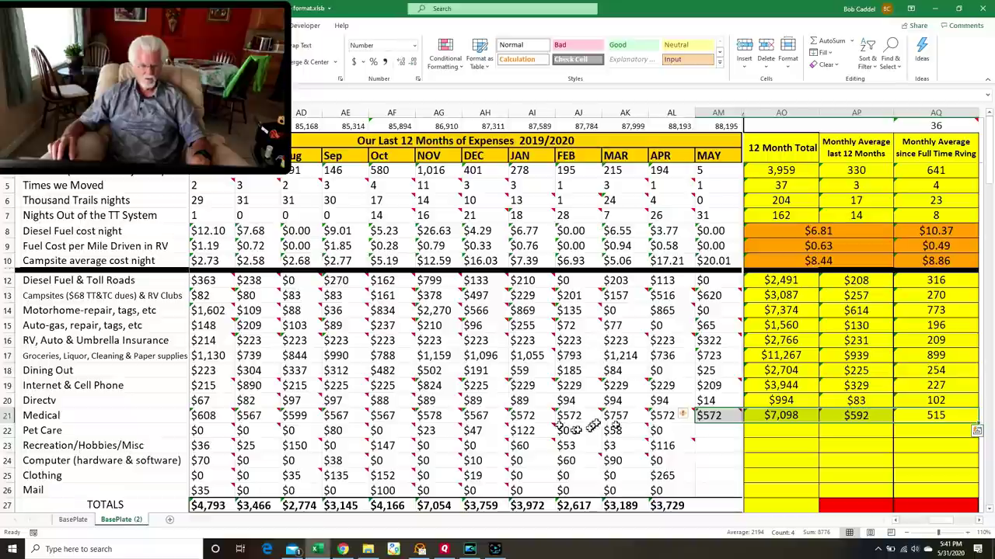
pyautogui.moveTo(719, 415)
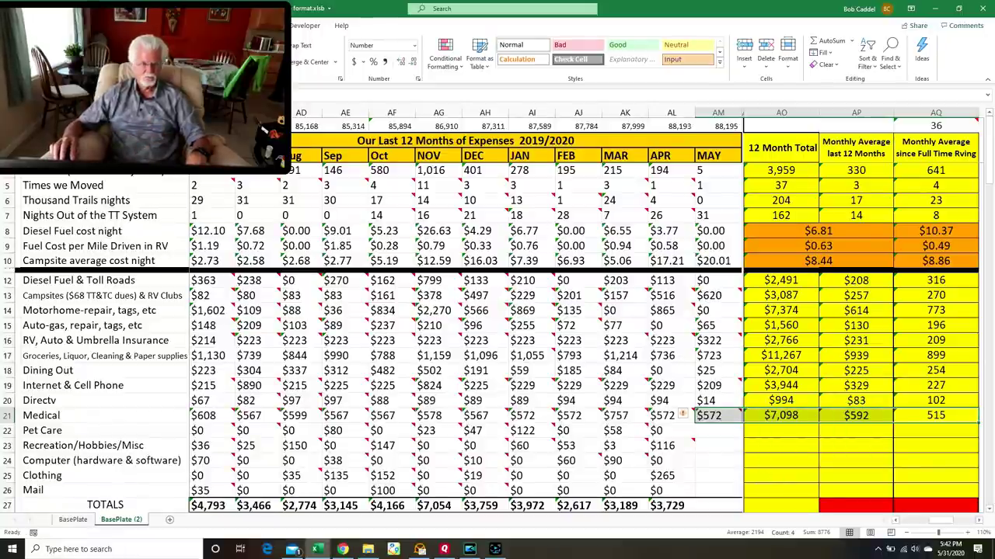
# - Paste the figures from May onward for Pet Care ($45, $375, $31, 39) and Recreation/Hobbies/Misc ($0, $590, $49, 195)
pyautogui.hotkey('ctrl', 'c')
pyautogui.press('Down')
pyautogui.hotkey('ctrl', 'v')
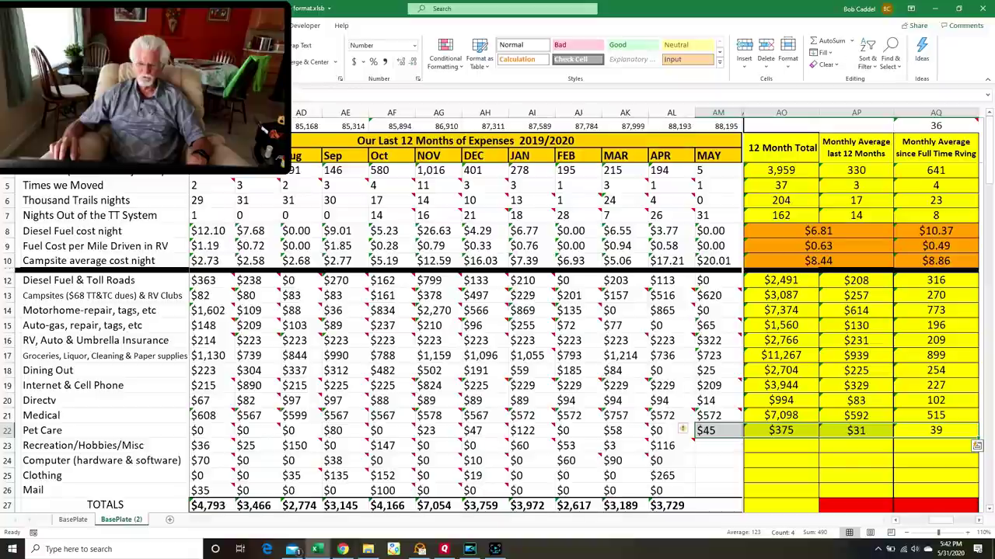
pyautogui.press('Escape')
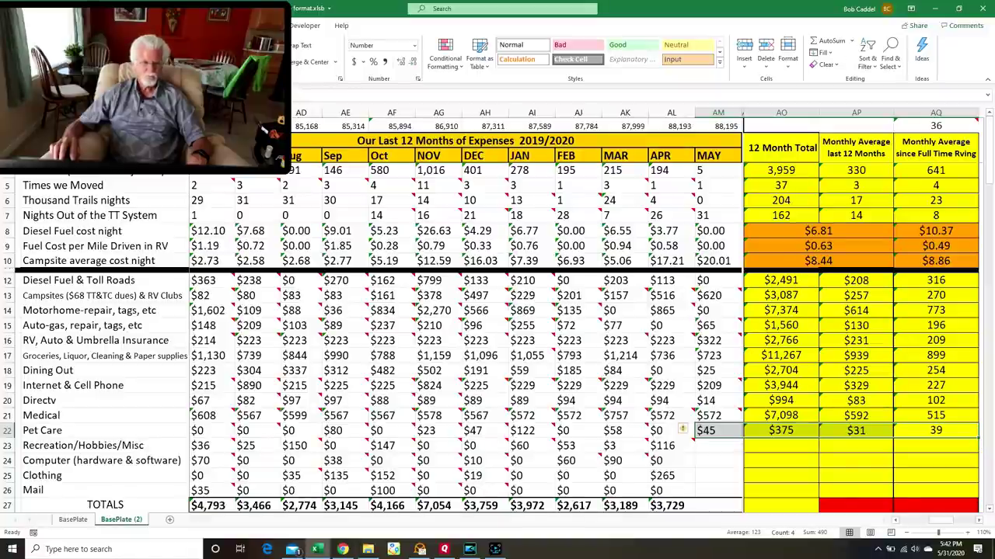
pyautogui.hotkey('ctrl', 'c')
pyautogui.press('Down')
pyautogui.hotkey('ctrl', 'v')
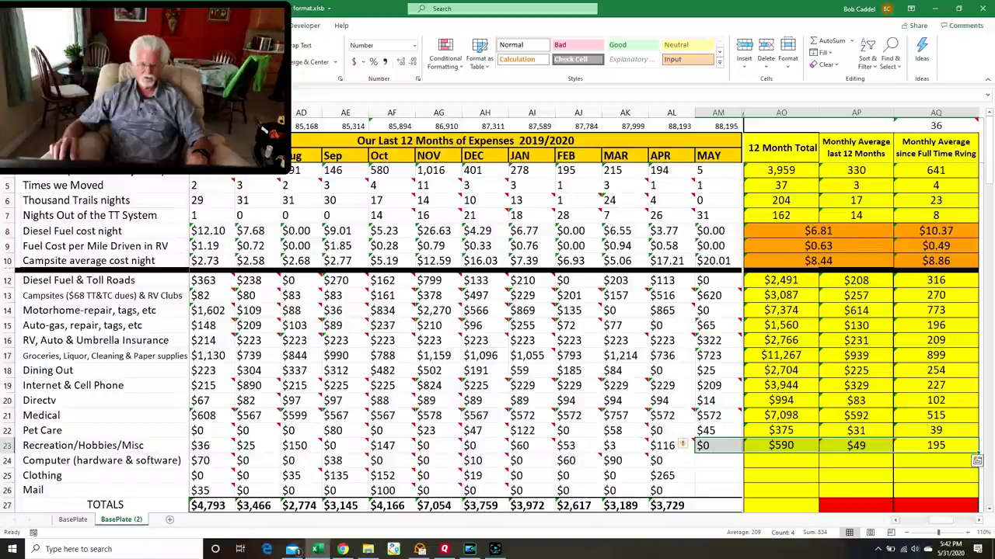
# - Fill in the Computer row with $0, $268, $22 and 60, and the Clothing row with $0, $606, $51 and 64
pyautogui.press('Down')
pyautogui.hotkey('ctrl', 'v')
pyautogui.press('Down')
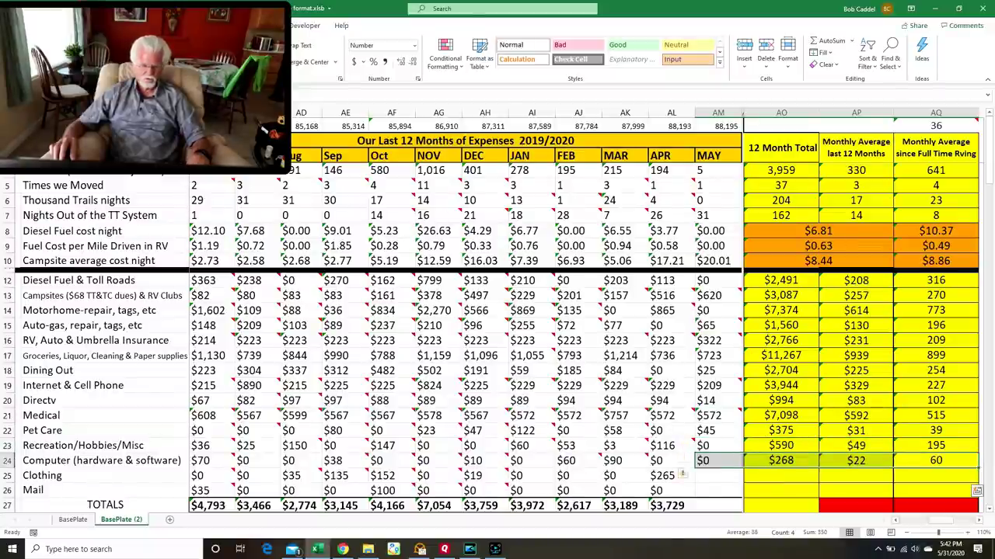
pyautogui.hotkey('ctrl', 'v')
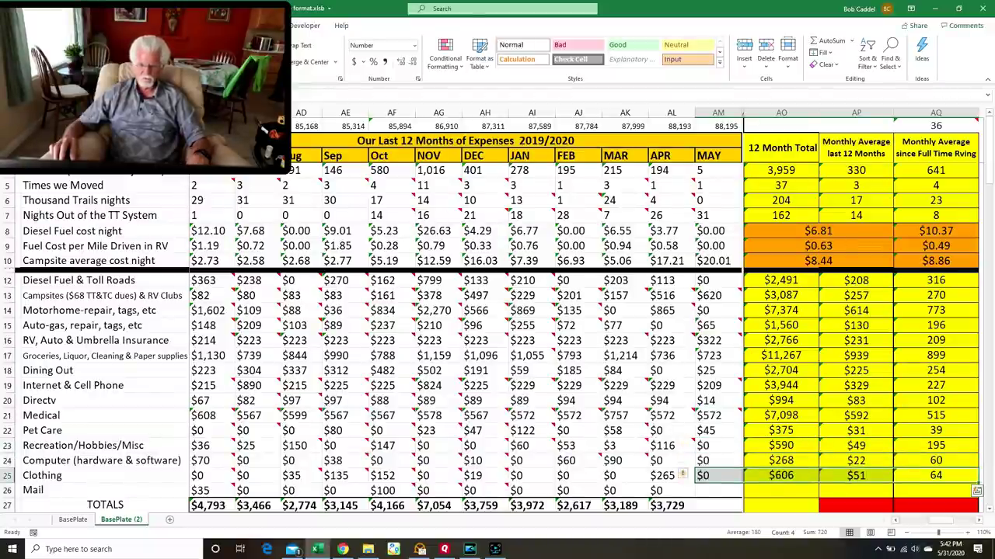
# - Paste the Mail figures ($0, $135, $11, 10) and the TOTALS figures: $2,595 for May, with monthly averages of $3,772 and $4,128
pyautogui.press('Down')
pyautogui.hotkey('ctrl', 'v')
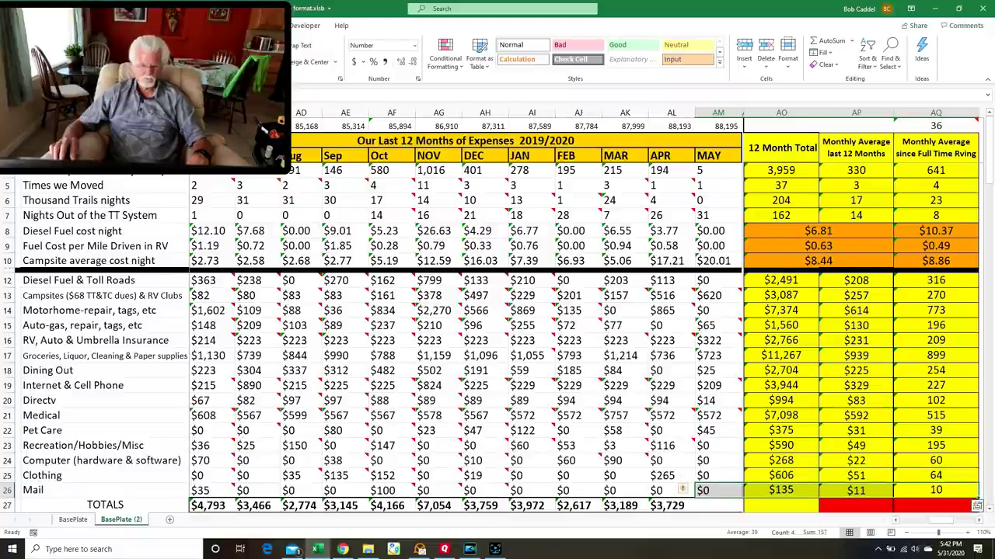
pyautogui.press('Down')
pyautogui.hotkey('ctrl', 'v')
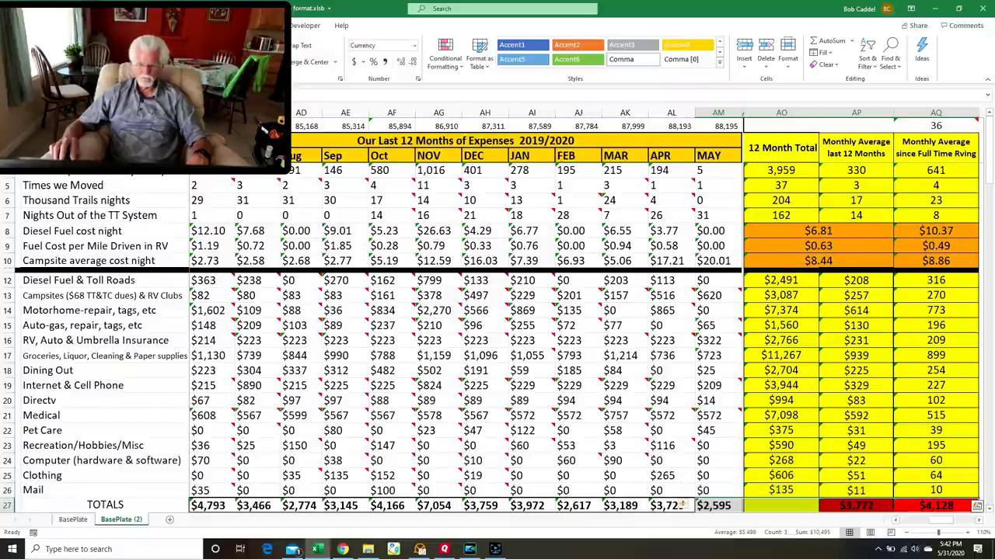
# - Examine the 12 Month Total column, the monthly average since full-time RVing column, and the Annual Expenses row beneath the totals
pyautogui.click(988, 509)
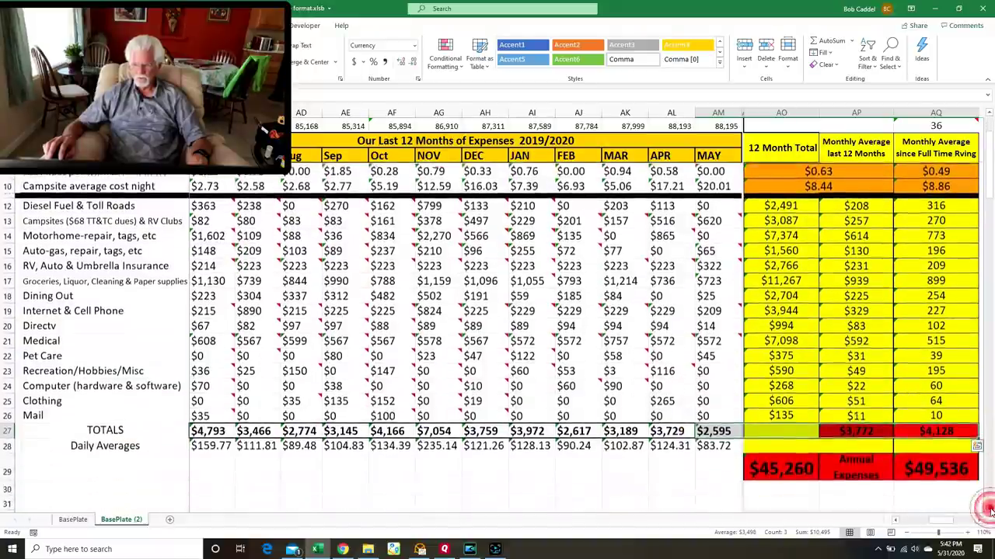
pyautogui.click(783, 112)
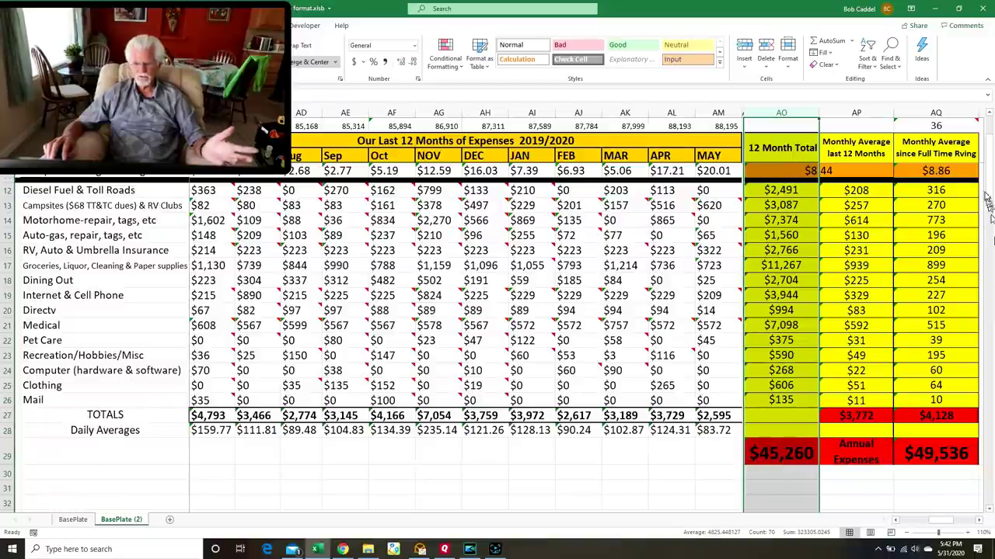
pyautogui.click(937, 112)
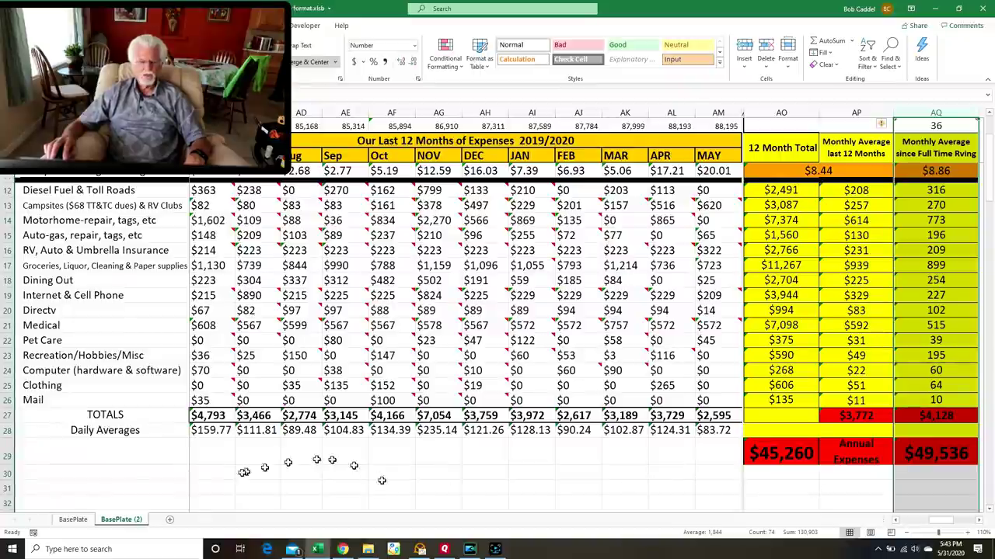
pyautogui.click(6, 457)
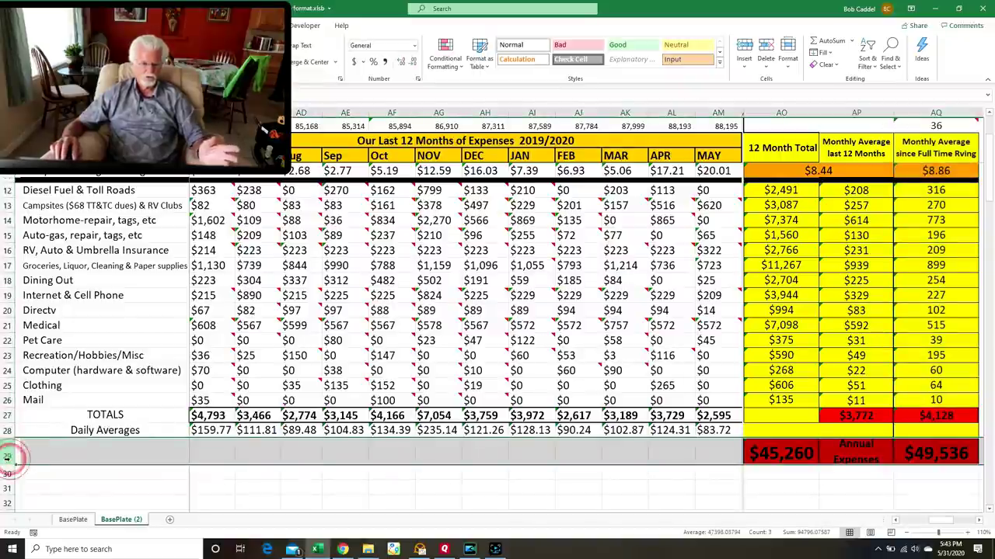
pyautogui.scroll(-7, 85, 495)
pyautogui.scroll(6, 85, 494)
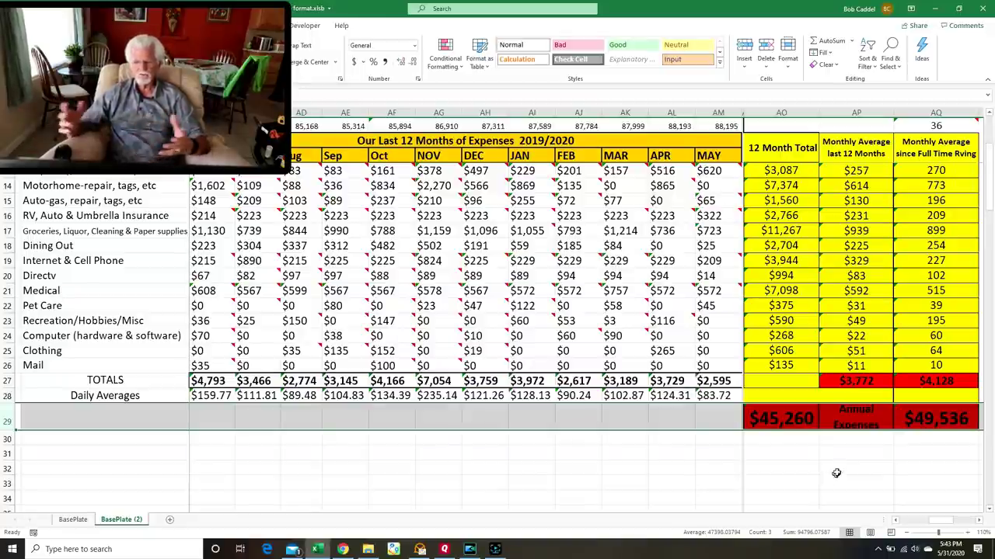
pyautogui.scroll(1, 832, 475)
pyautogui.scroll(-2, 796, 478)
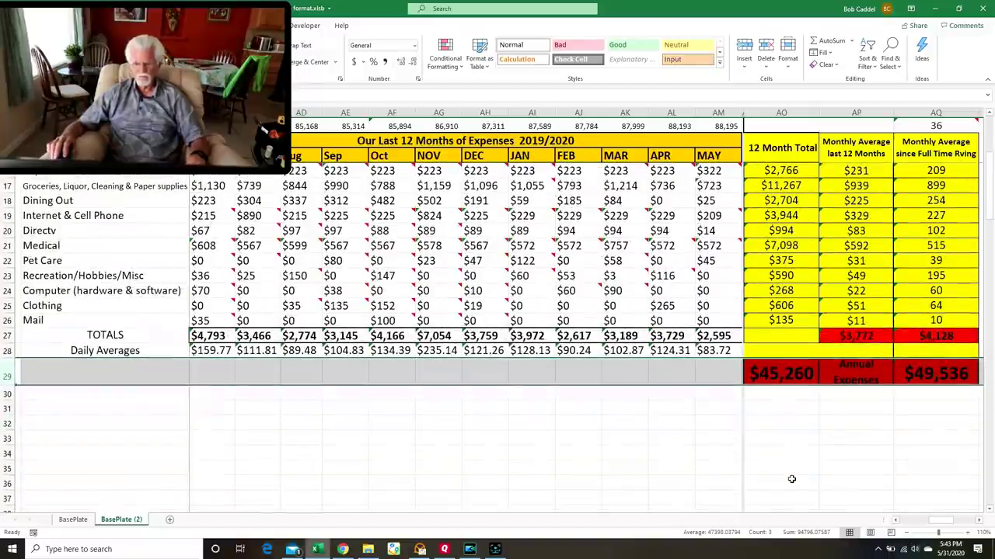